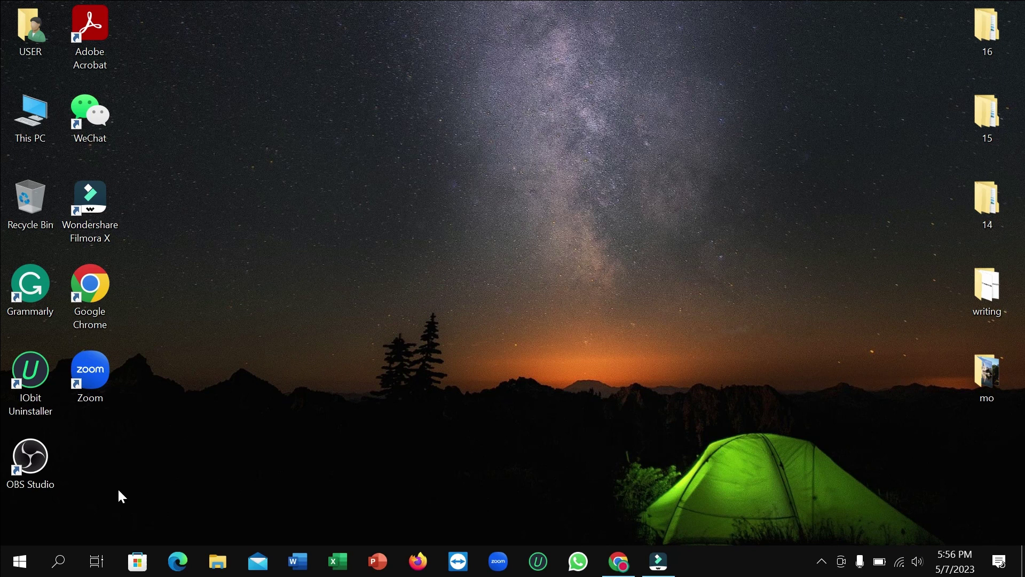
Browse Microsoft Store's Top free apps, then search 'wps' and pick WPS Office - Free Office Suite
click(138, 562)
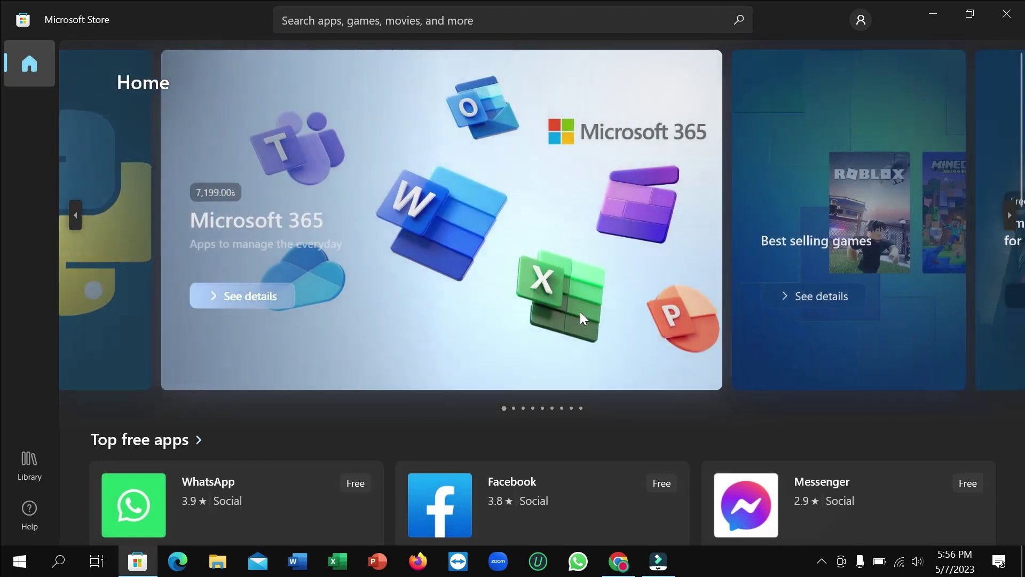
scroll(489, 385, down, 2)
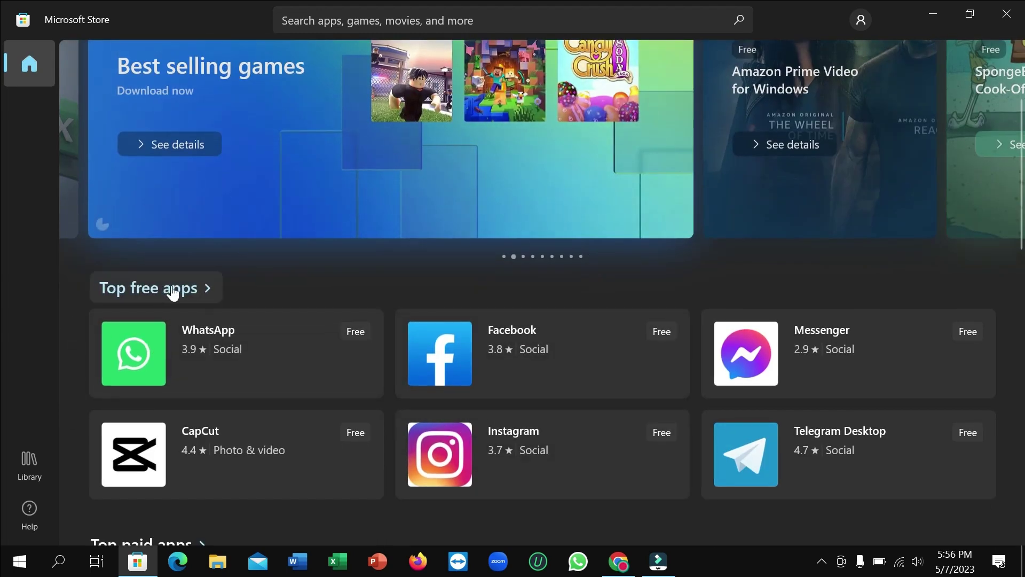
click(172, 290)
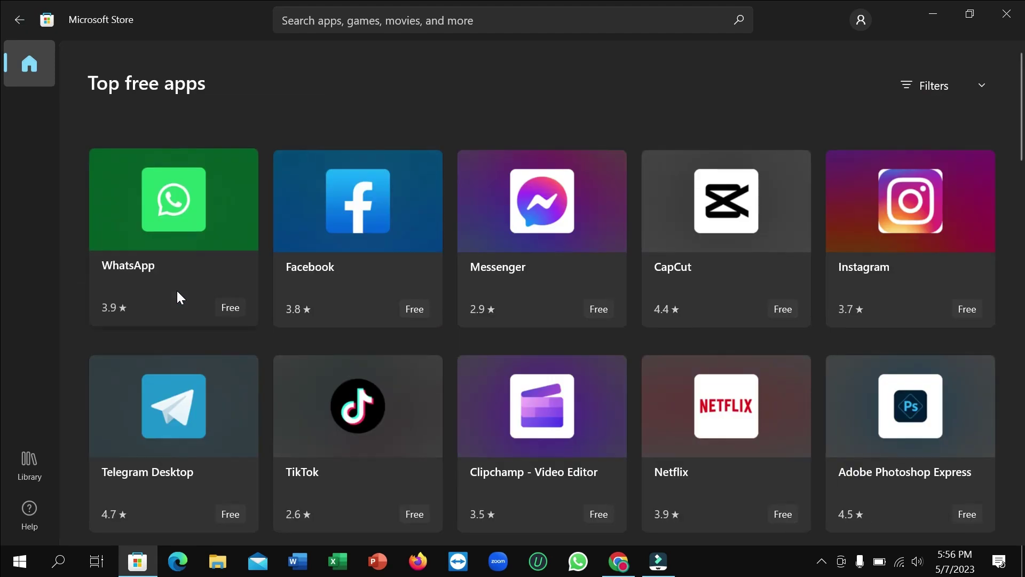
scroll(625, 257, down, 5)
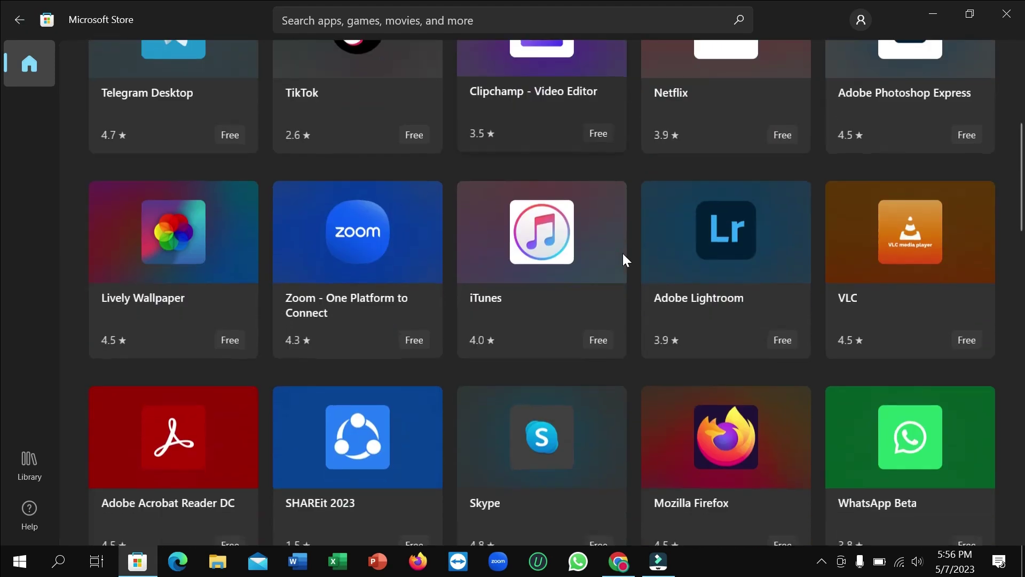
scroll(622, 253, down, 4)
scroll(622, 252, down, 3)
scroll(619, 248, down, 4)
scroll(616, 243, down, 2)
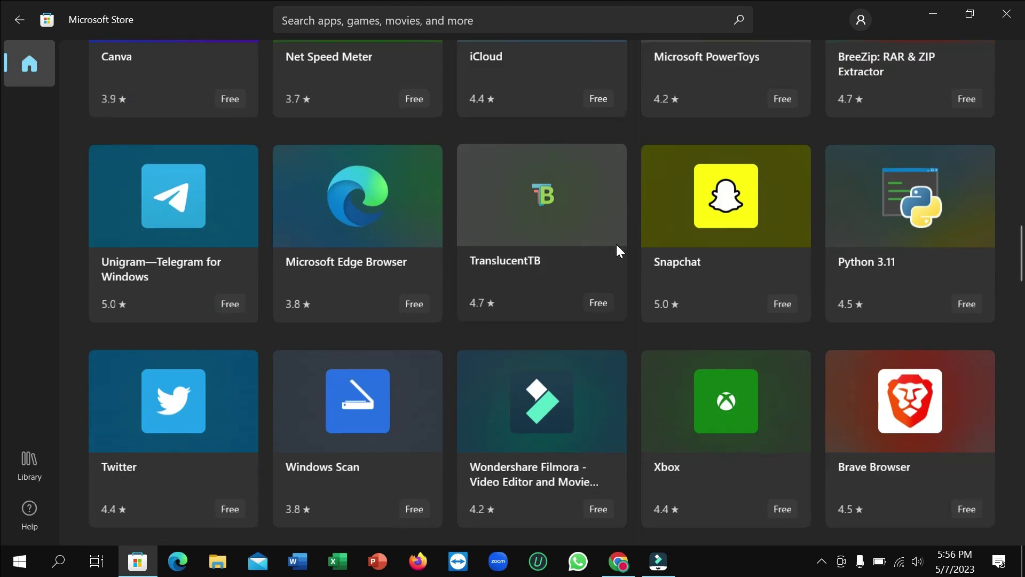
scroll(616, 244, down, 3)
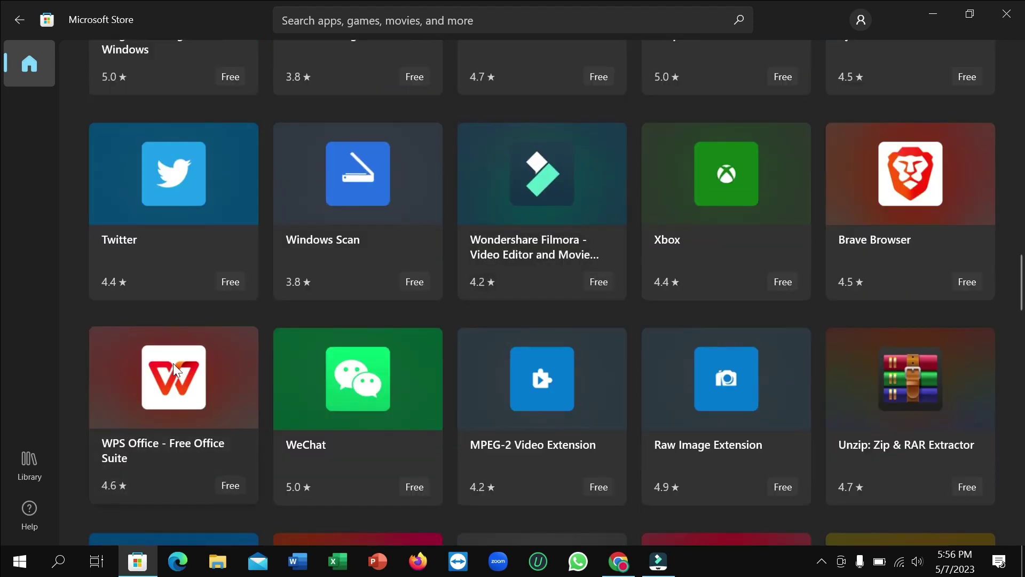
click(337, 21)
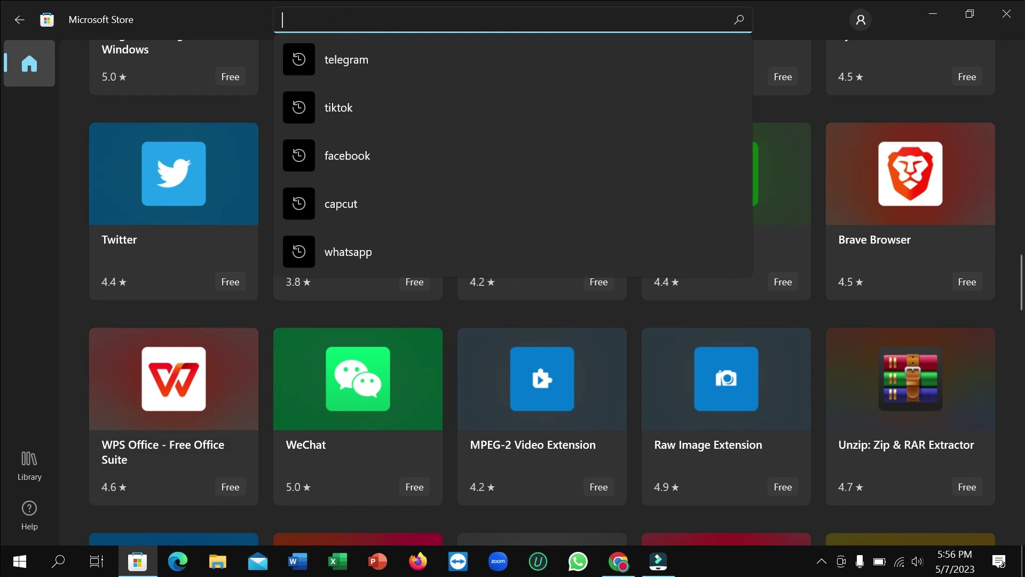
text(wps)
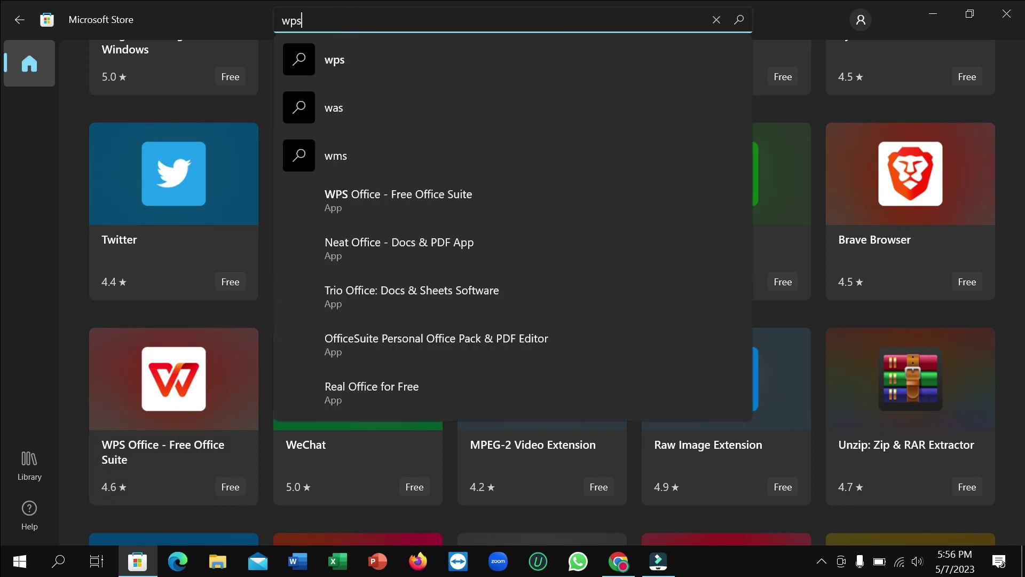
click(432, 196)
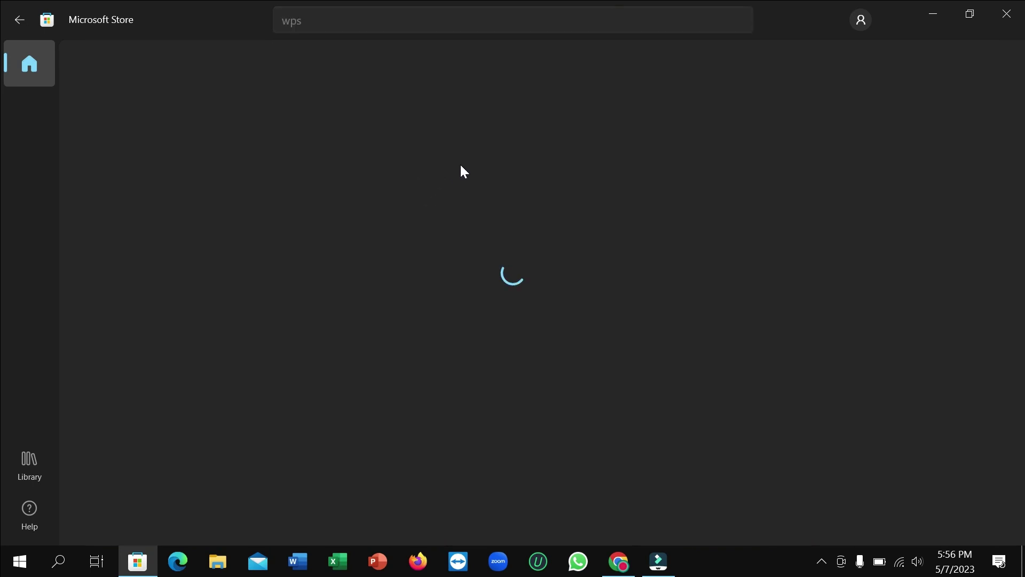